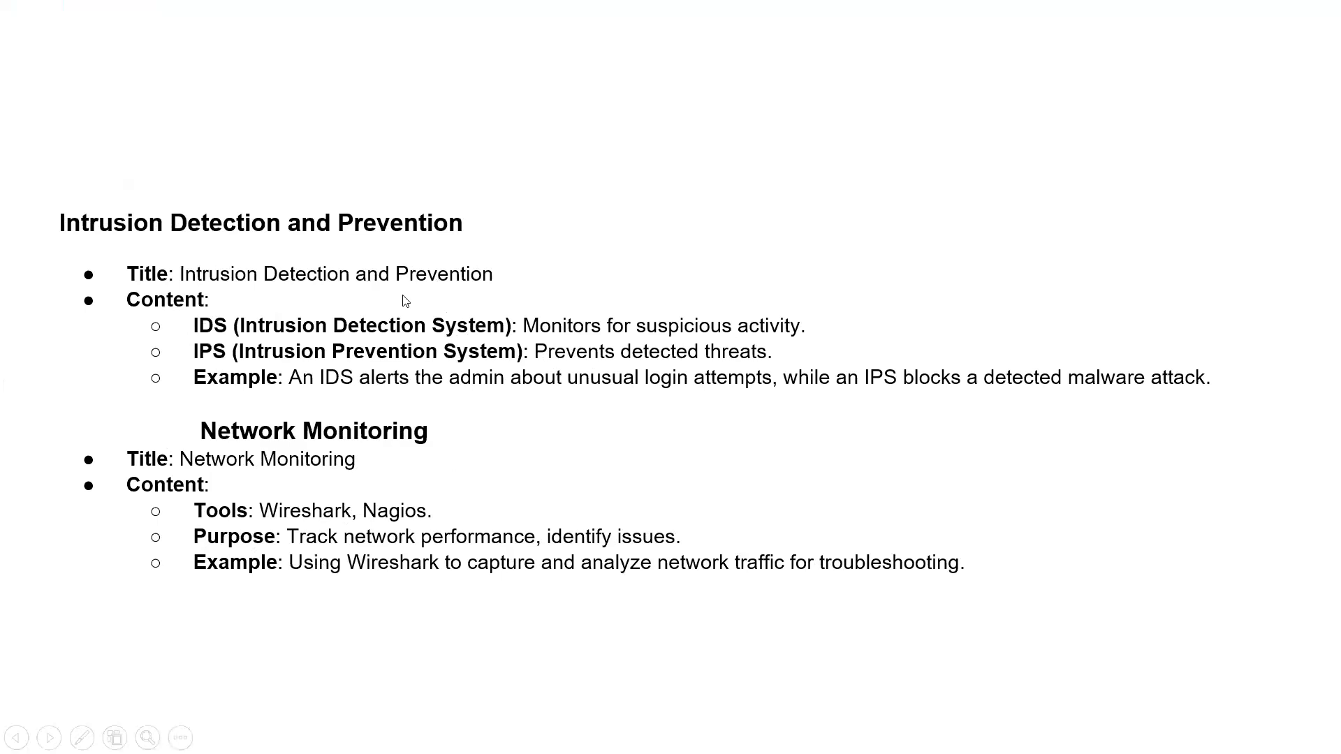
Step: Switch to OpenOffice Draw, start a new drawing and draw a rectangle about 3.25 by 1.70 inches in the page's upper part
{"action": "key", "text": "alt+Tab"}
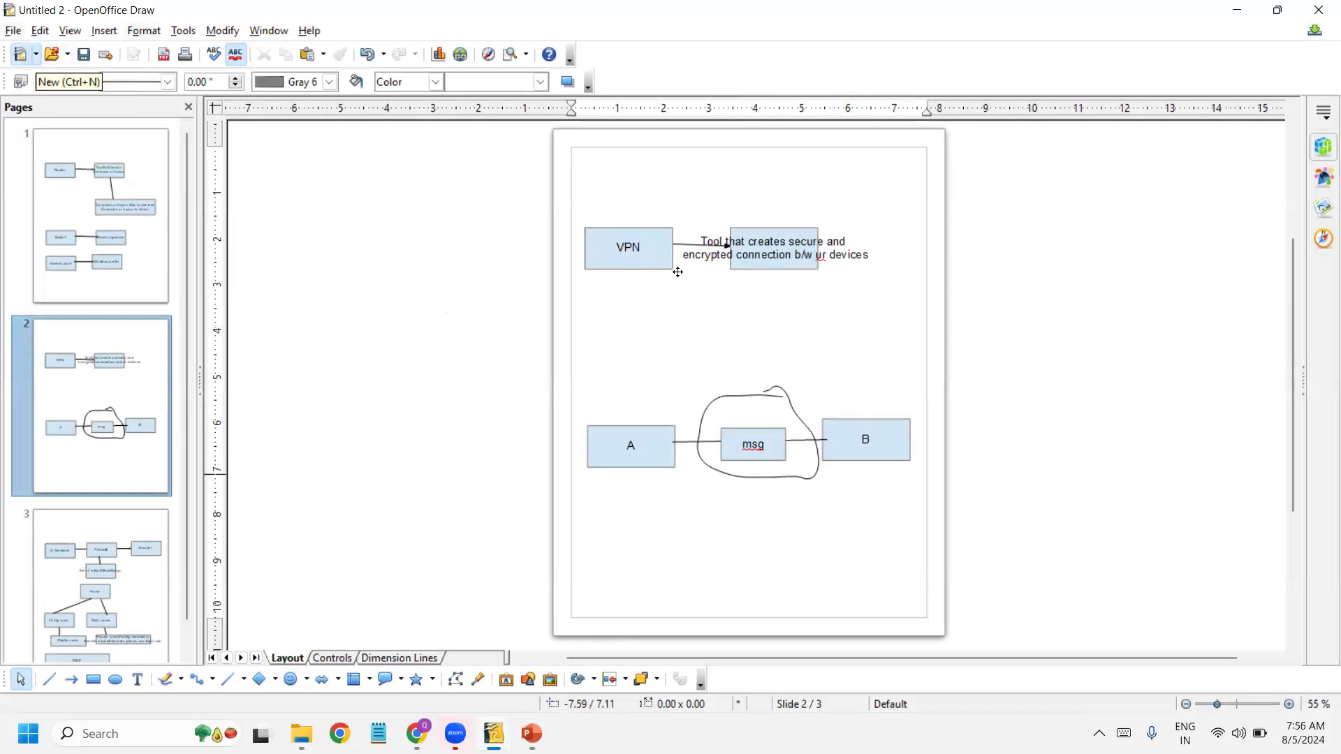
{"action": "key", "text": "ctrl+n"}
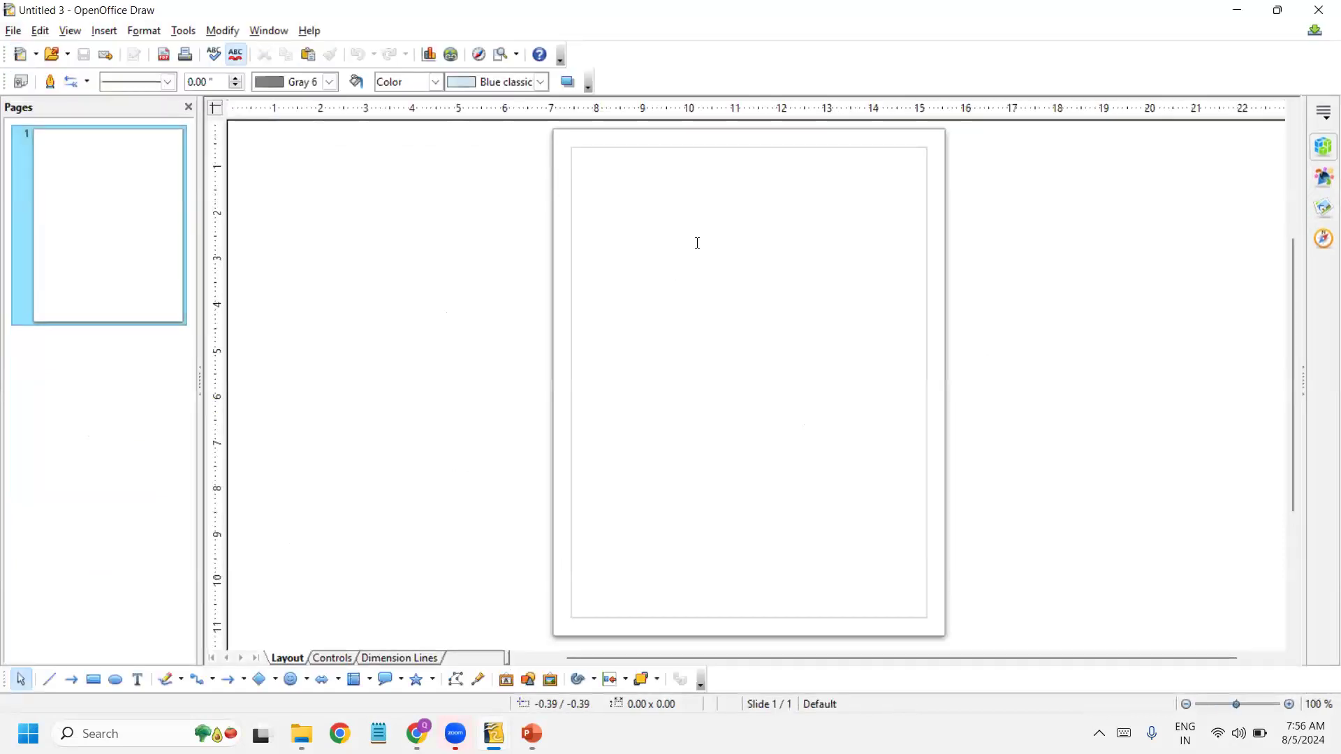
{"action": "left_click", "coordinate": [93, 680]}
{"action": "left_click_drag", "start_coordinate": [604, 217], "coordinate": [753, 295]}
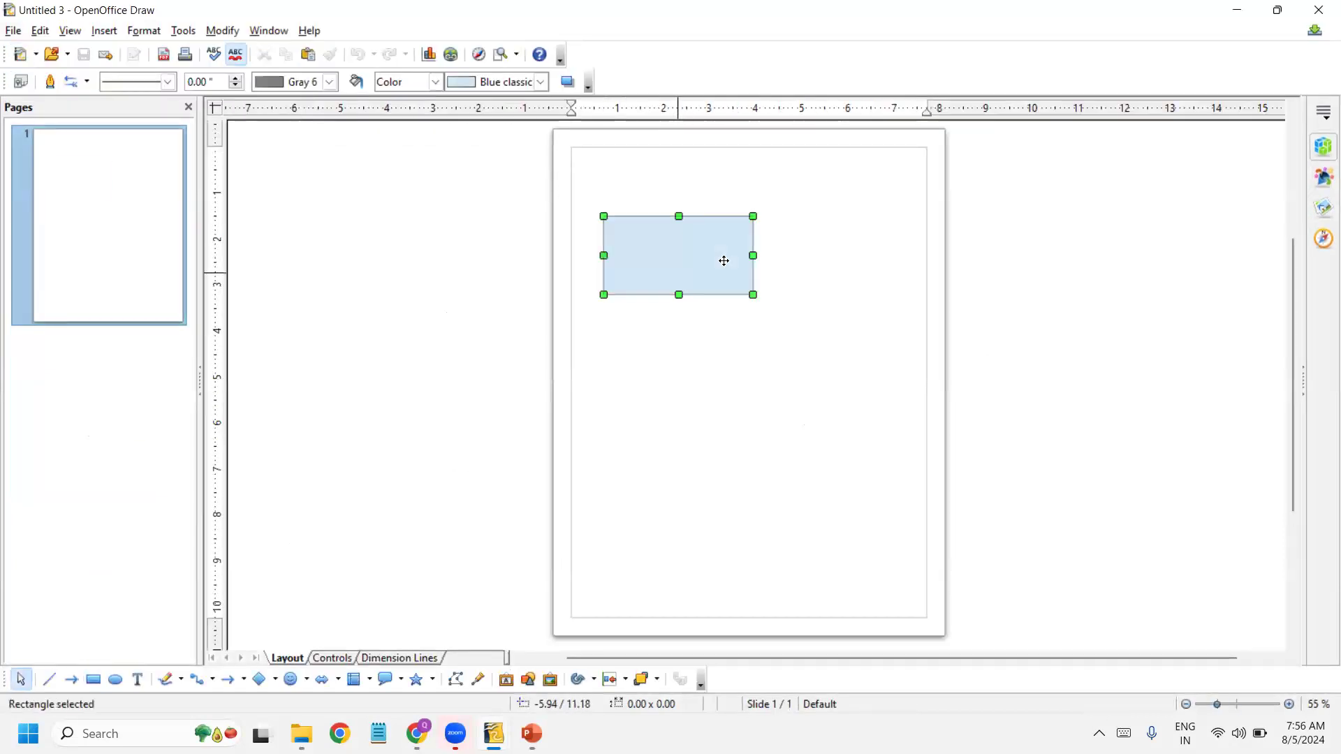
Step: Label the rectangle "IDS" and "IPS" on two separate lines and move it slightly toward the page's left margin
{"action": "type", "text": "IDS"}
{"action": "key", "text": "shift+Return"}
{"action": "type", "text": "IPS"}
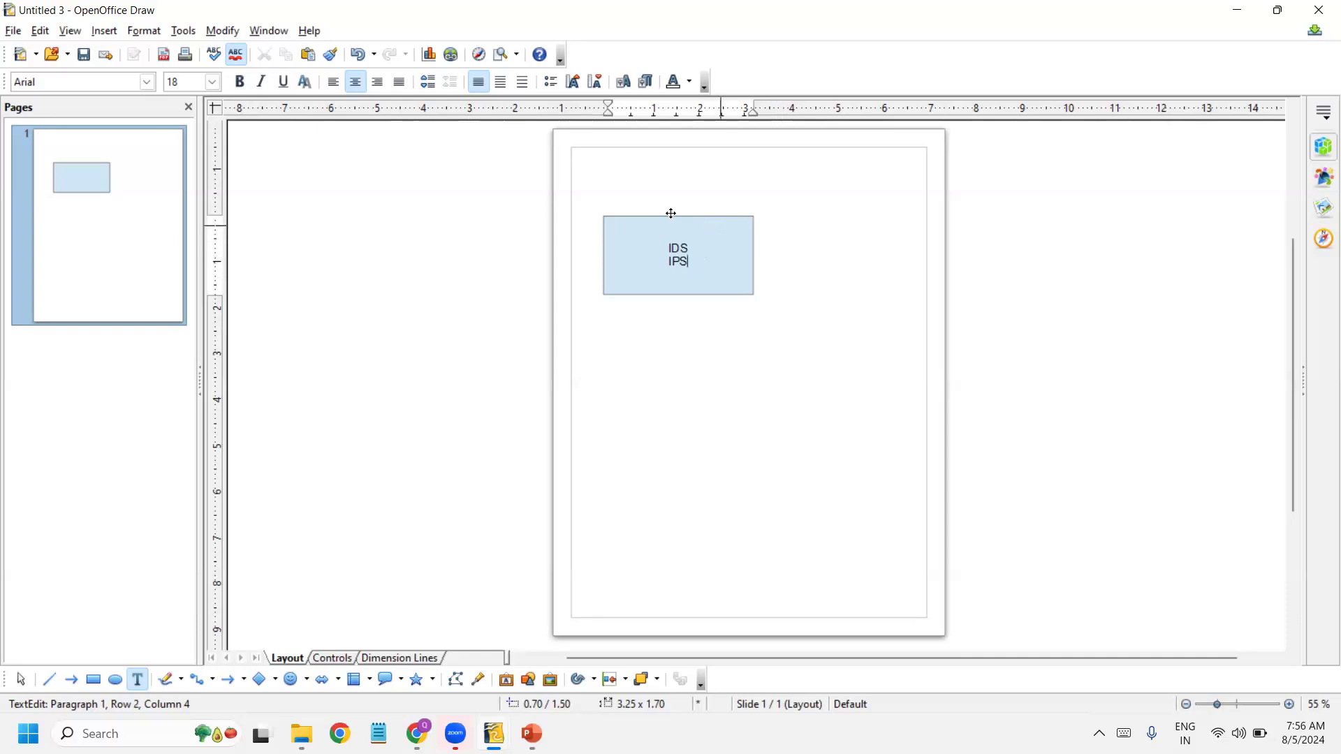
{"action": "left_click_drag", "start_coordinate": [709, 215], "coordinate": [688, 213]}
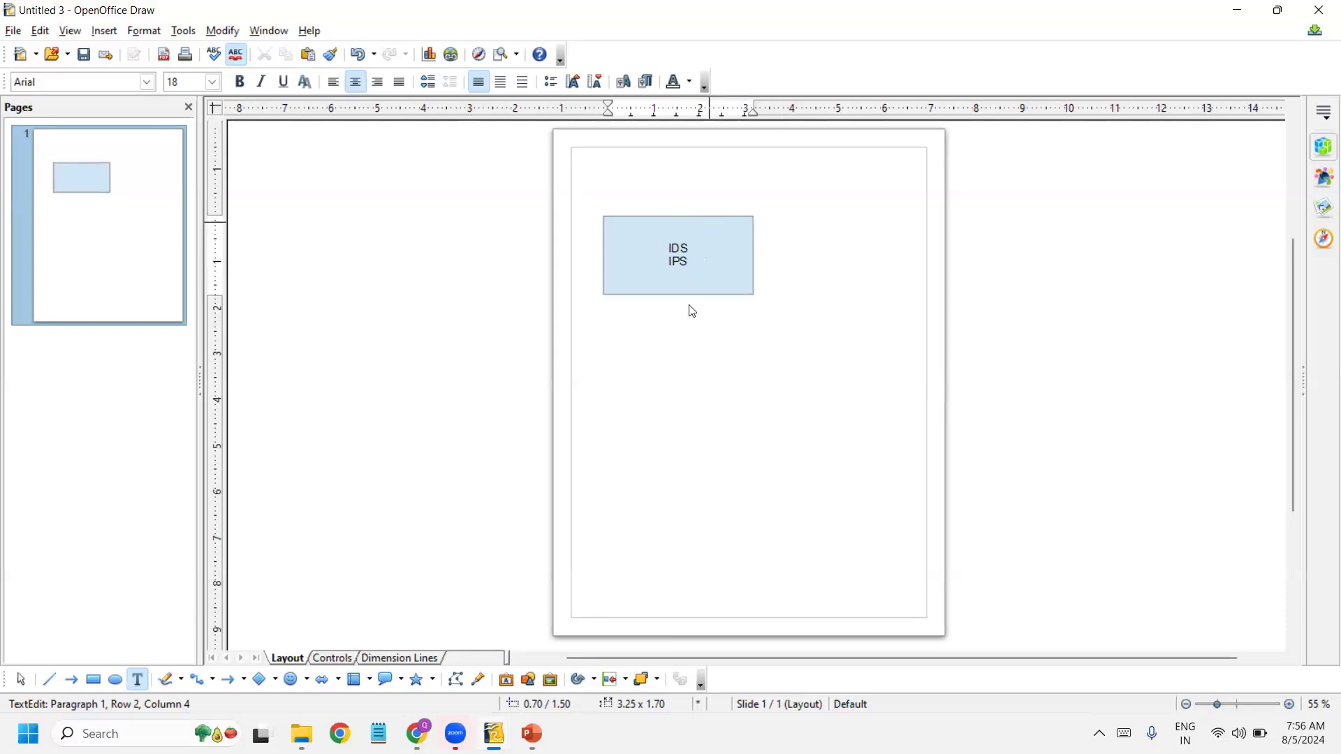
Step: Draw a second rectangle about 4.20 by 2.35 inches below the first and label it "Monitor network traffic"
{"action": "left_click", "coordinate": [94, 681]}
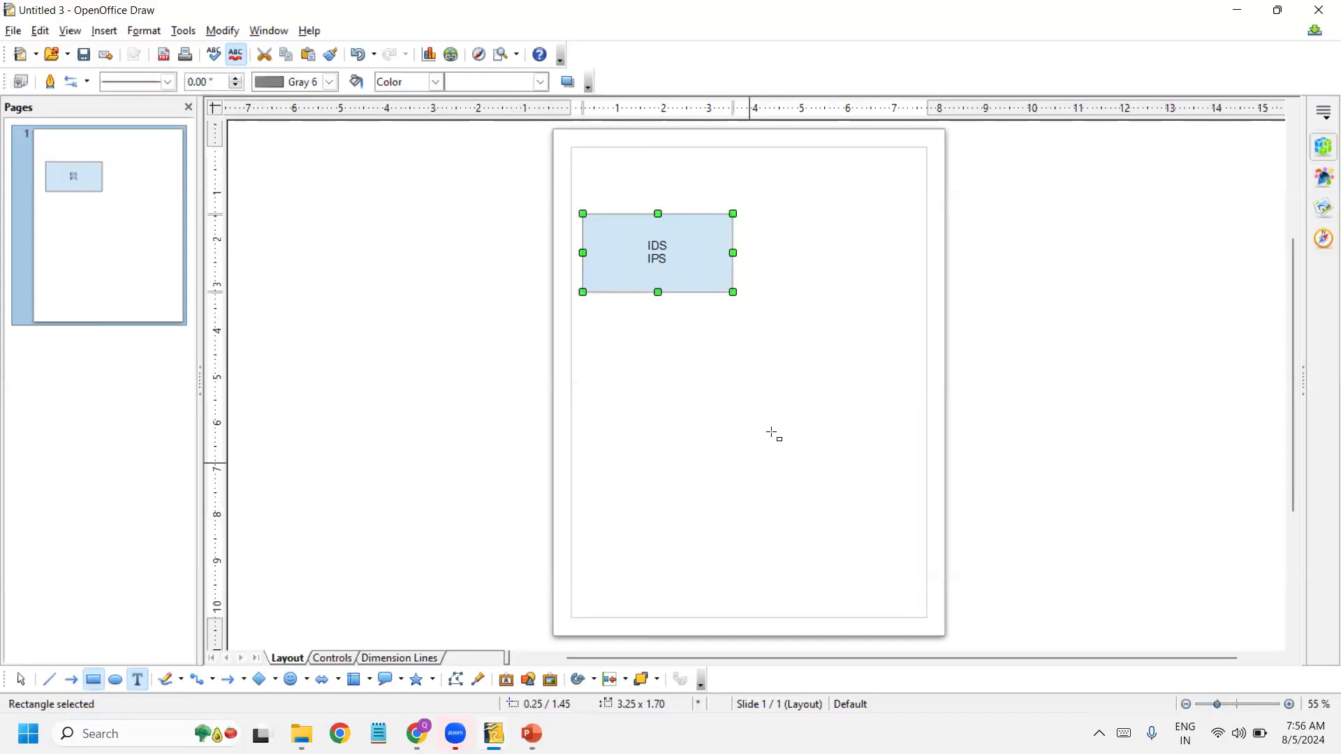
{"action": "left_click", "coordinate": [672, 393]}
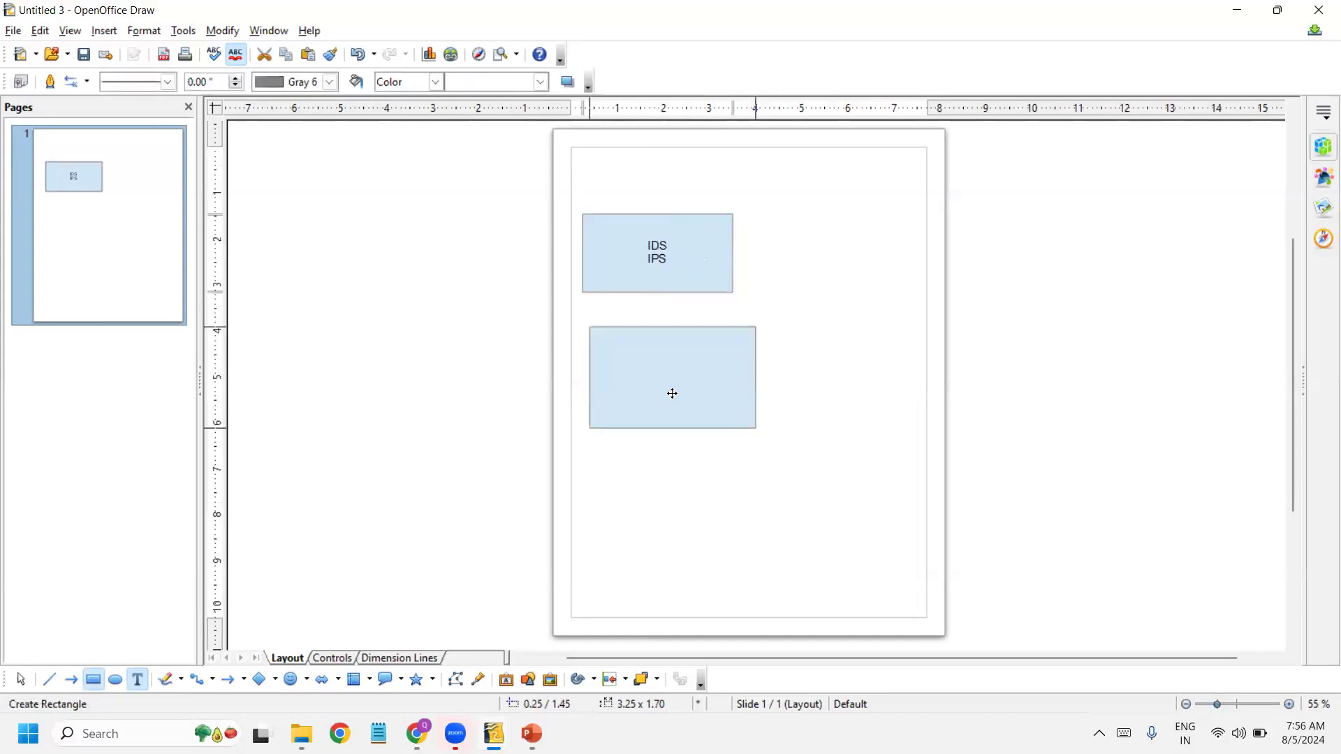
{"action": "type", "text": "Monito"}
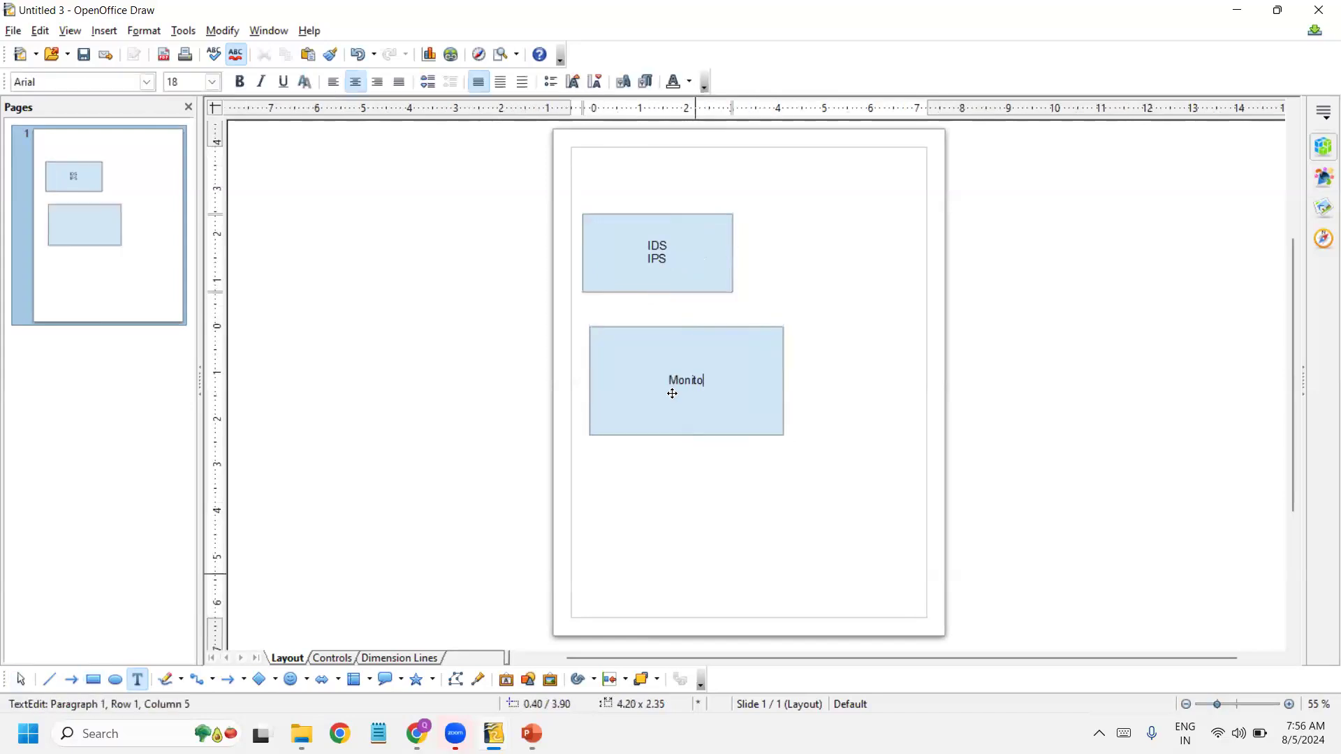
{"action": "type", "text": "r network traffic"}
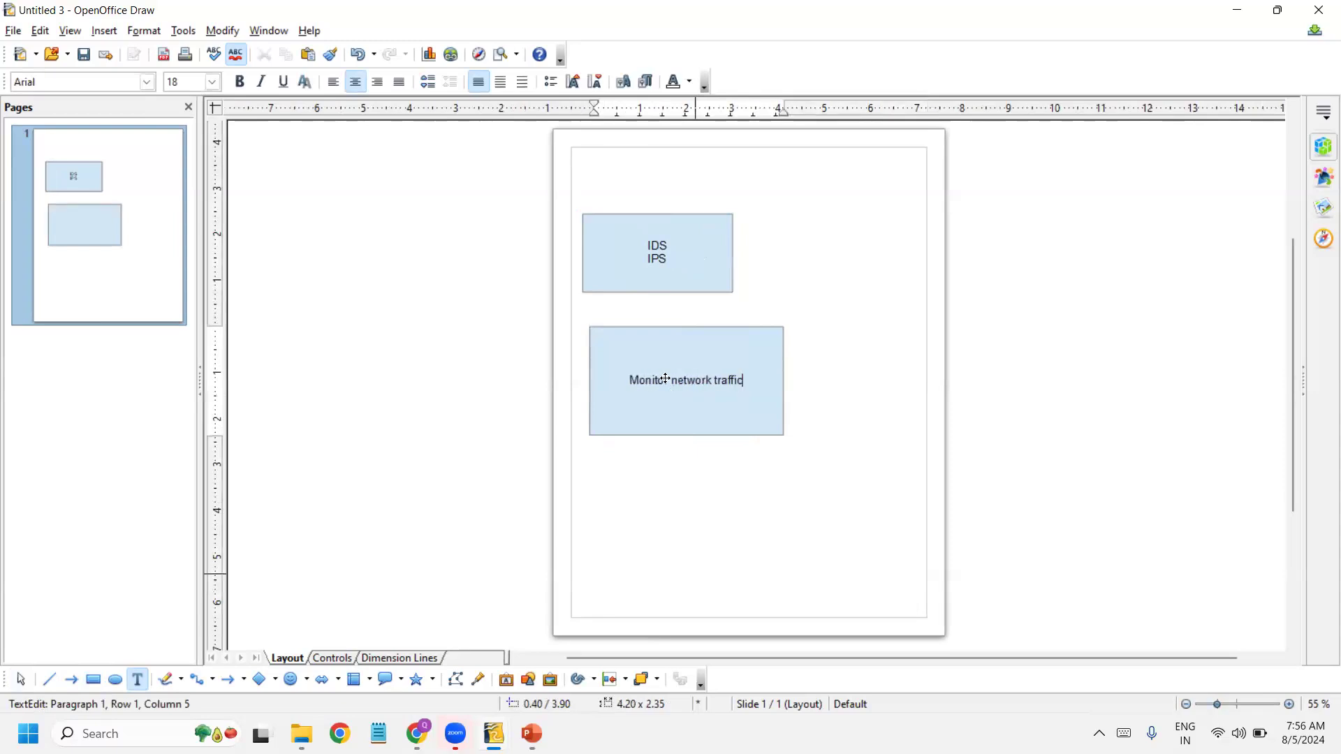
Step: Extend the IDS line in the upper rectangle to read "IDS – Monitor and detect"
{"action": "left_click", "coordinate": [677, 262]}
{"action": "left_click", "coordinate": [669, 247]}
{"action": "left_click", "coordinate": [673, 246]}
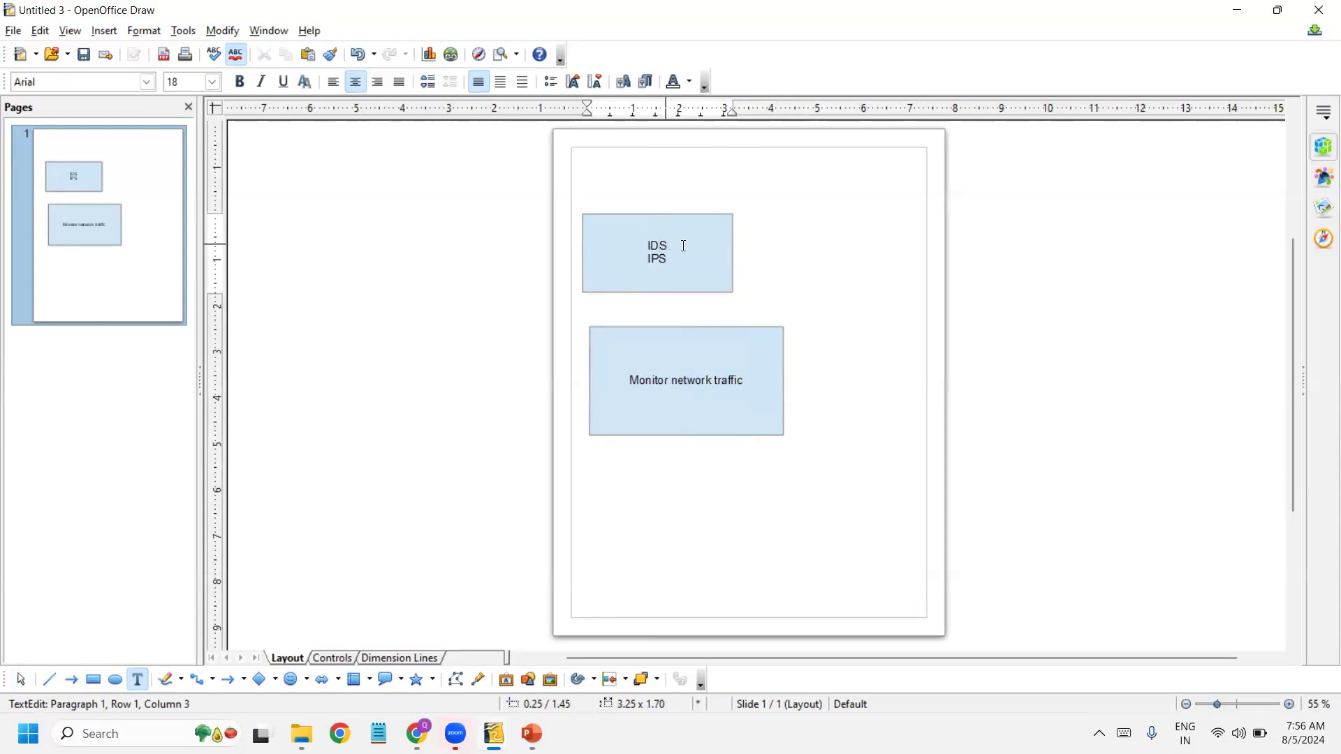
{"action": "left_click", "coordinate": [675, 248]}
{"action": "left_click", "coordinate": [622, 245], "text": "shift"}
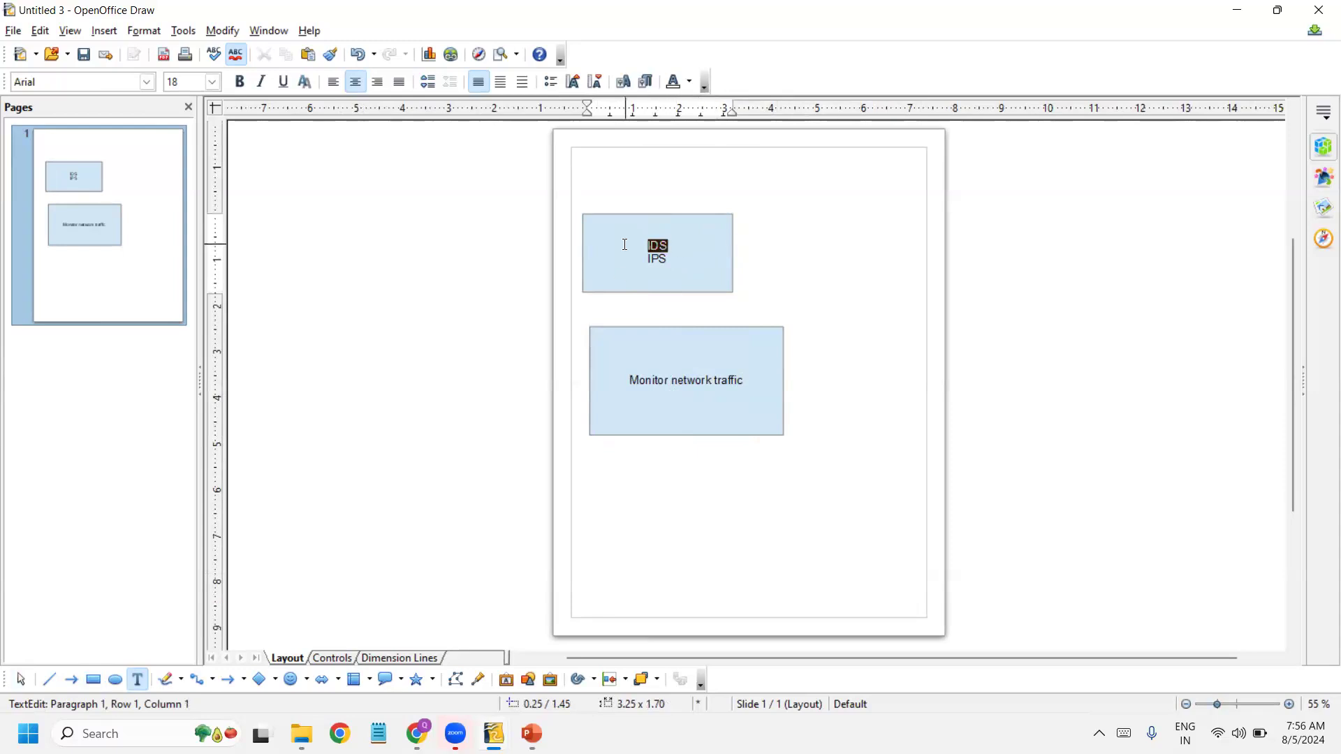
{"action": "left_click", "coordinate": [689, 249]}
{"action": "type", "text": "- Detect"}
{"action": "key", "text": "BackSpace"}
{"action": "key", "text": "BackSpace"}
{"action": "key", "text": "BackSpace"}
{"action": "key", "text": "BackSpace"}
{"action": "key", "text": "BackSpace"}
{"action": "key", "text": "BackSpace"}
{"action": "key", "text": "BackSpace"}
{"action": "type", "text": "Monitor and detect"}
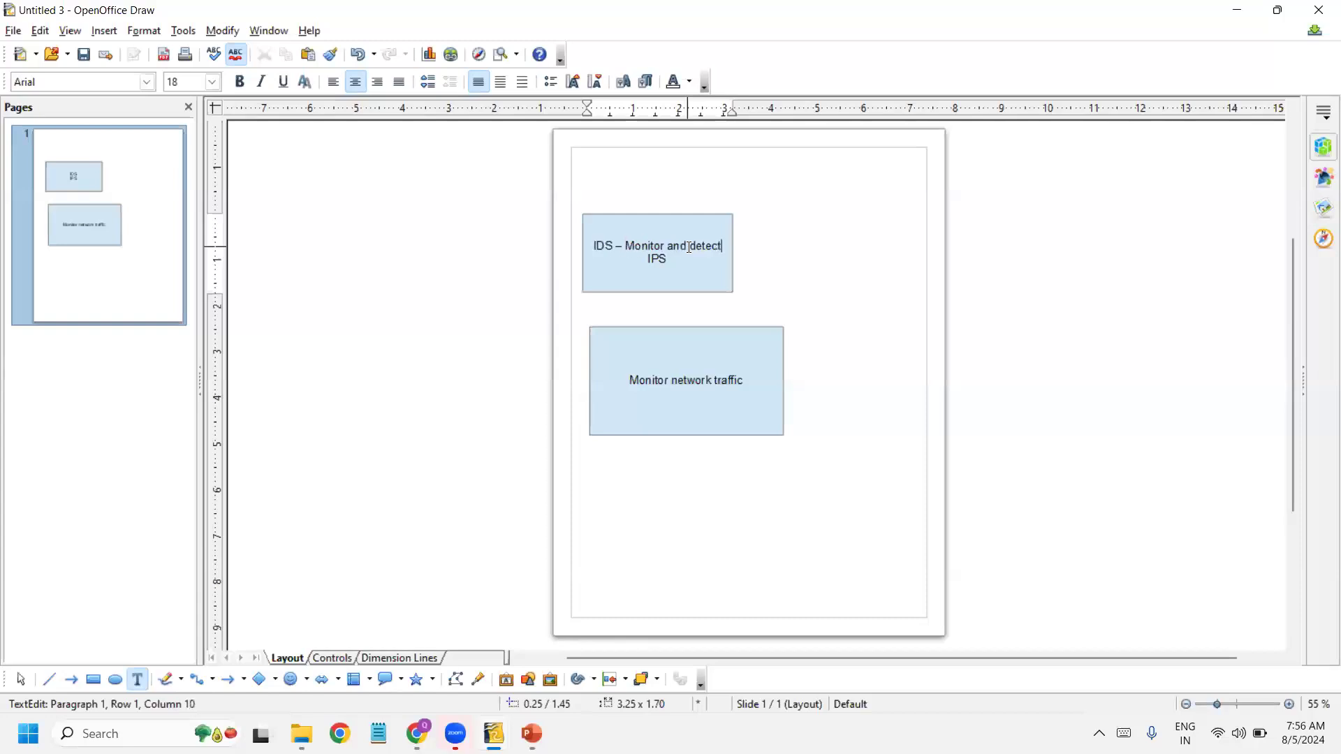
{"action": "type", "text": " susp"}
Step: Add "Suspicious activity" on its own line directly beneath the IDS line in the upper rectangle
{"action": "key", "text": "BackSpace"}
{"action": "key", "text": "BackSpace"}
{"action": "key", "text": "BackSpace"}
{"action": "key", "text": "BackSpace"}
{"action": "key", "text": "BackSpace"}
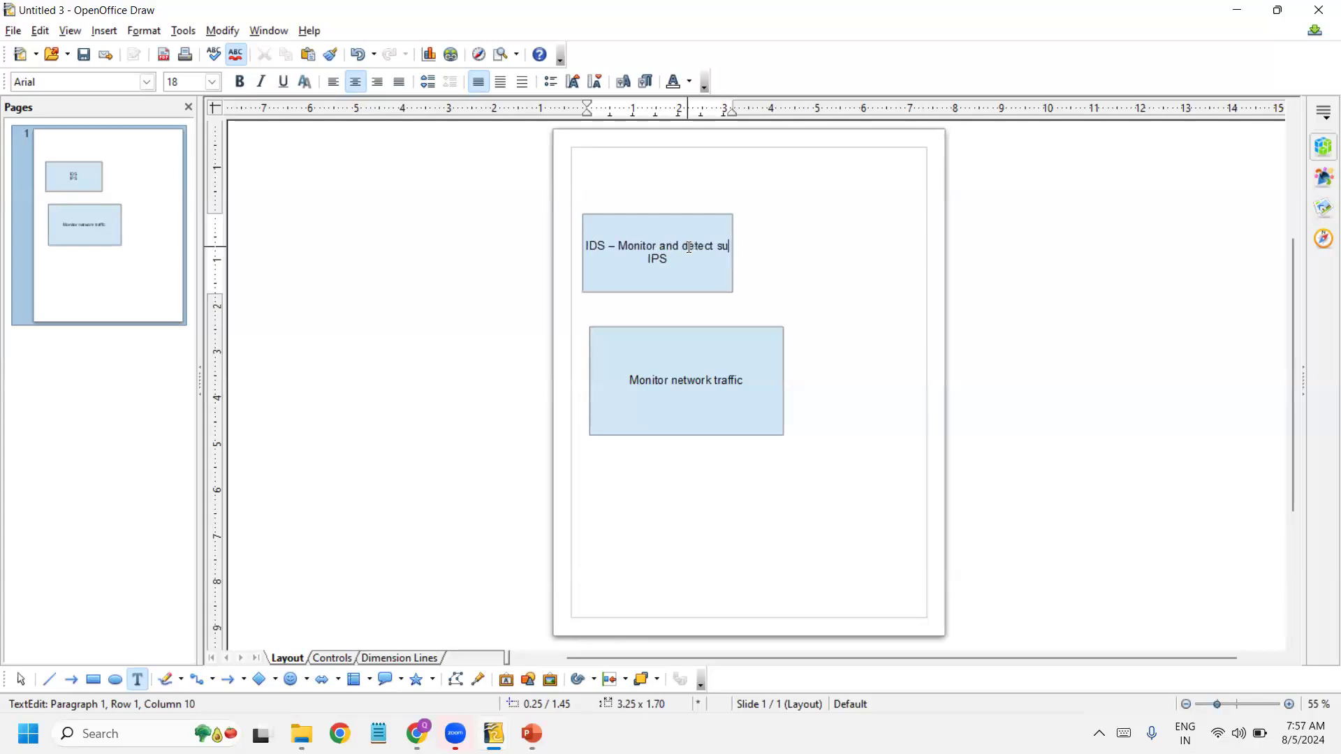
{"action": "key", "text": "shift+Return"}
{"action": "type", "text": "Suspicious activity"}
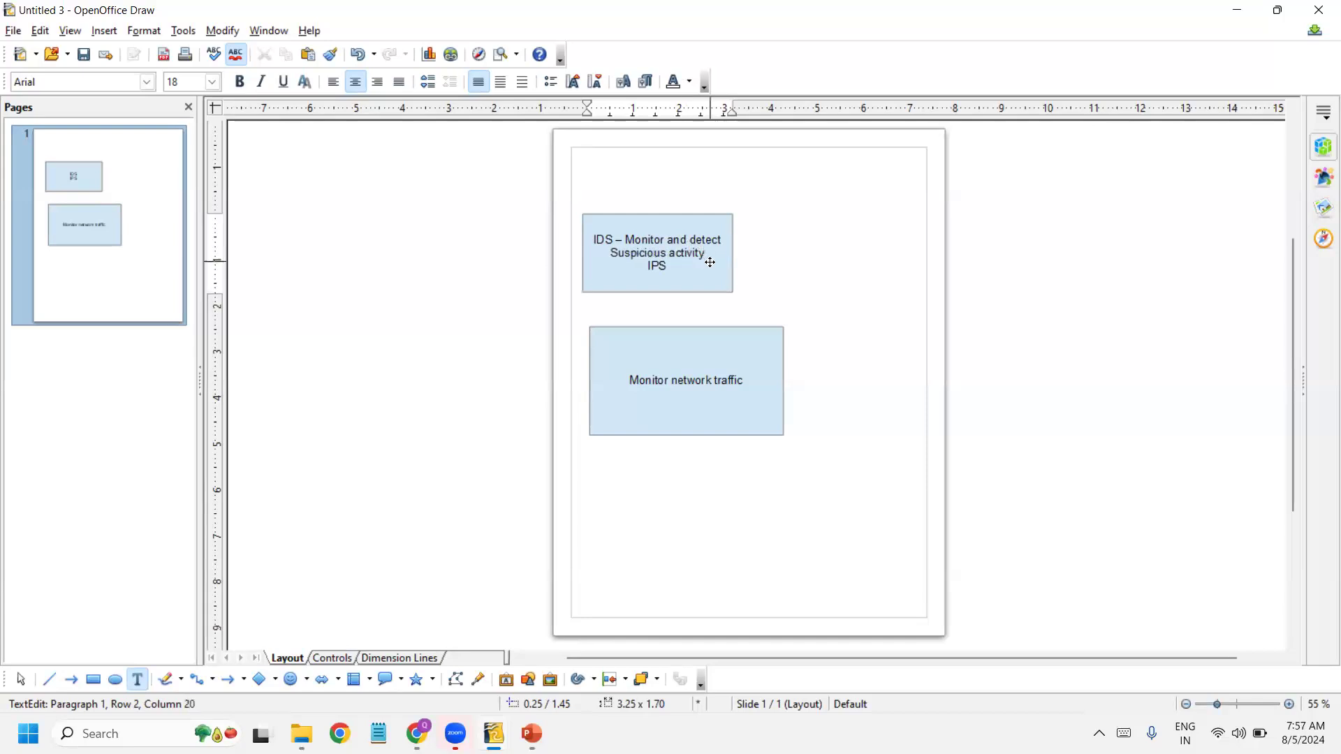
Step: Extend the IPS line in the upper rectangle to read "IPS – Detect & Prevent"
{"action": "left_click", "coordinate": [687, 266]}
{"action": "type", "text": "- "}
{"action": "type", "text": "Detect "}
{"action": "type", "text": "& Prevent"}
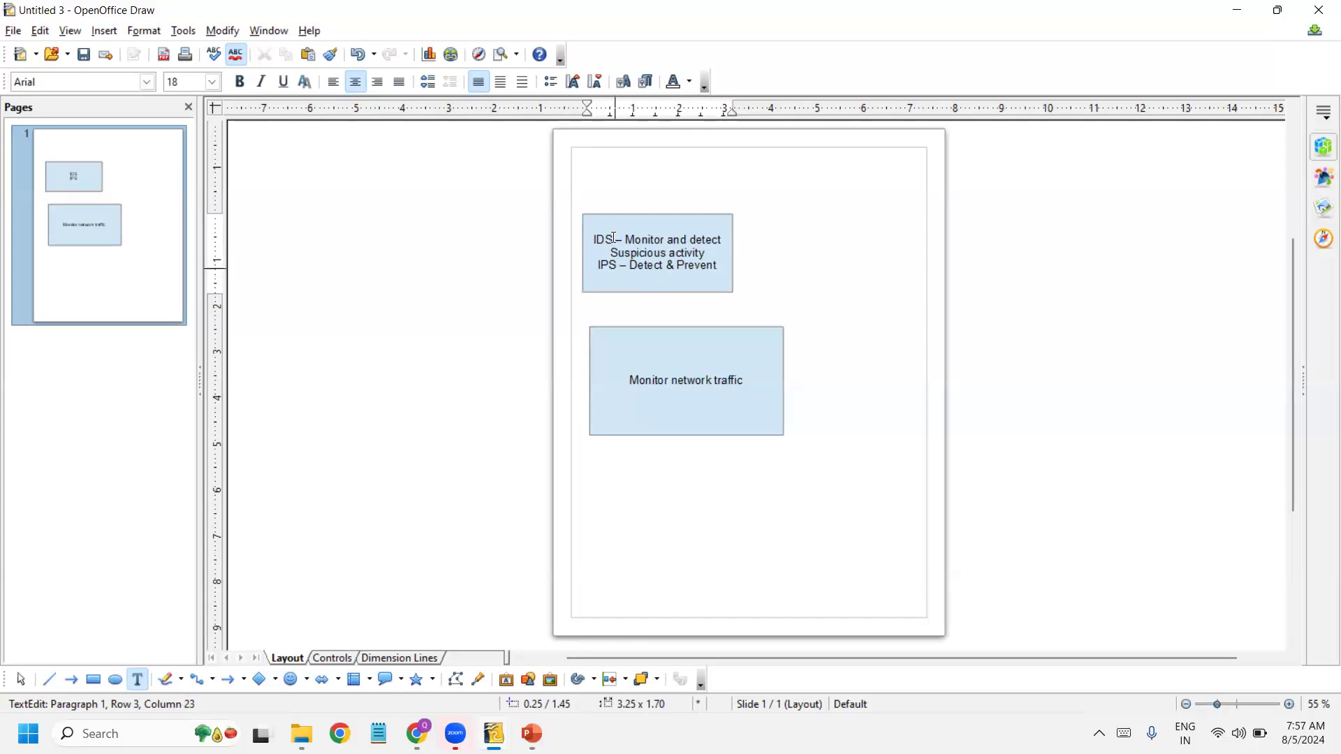
Step: Append "(Early warning sys & visibility)" to the "Suspicious activity" line
{"action": "double_click", "coordinate": [592, 238]}
{"action": "left_click", "coordinate": [725, 250]}
{"action": "type", "text": "(W"}
{"action": "key", "text": "BackSpace"}
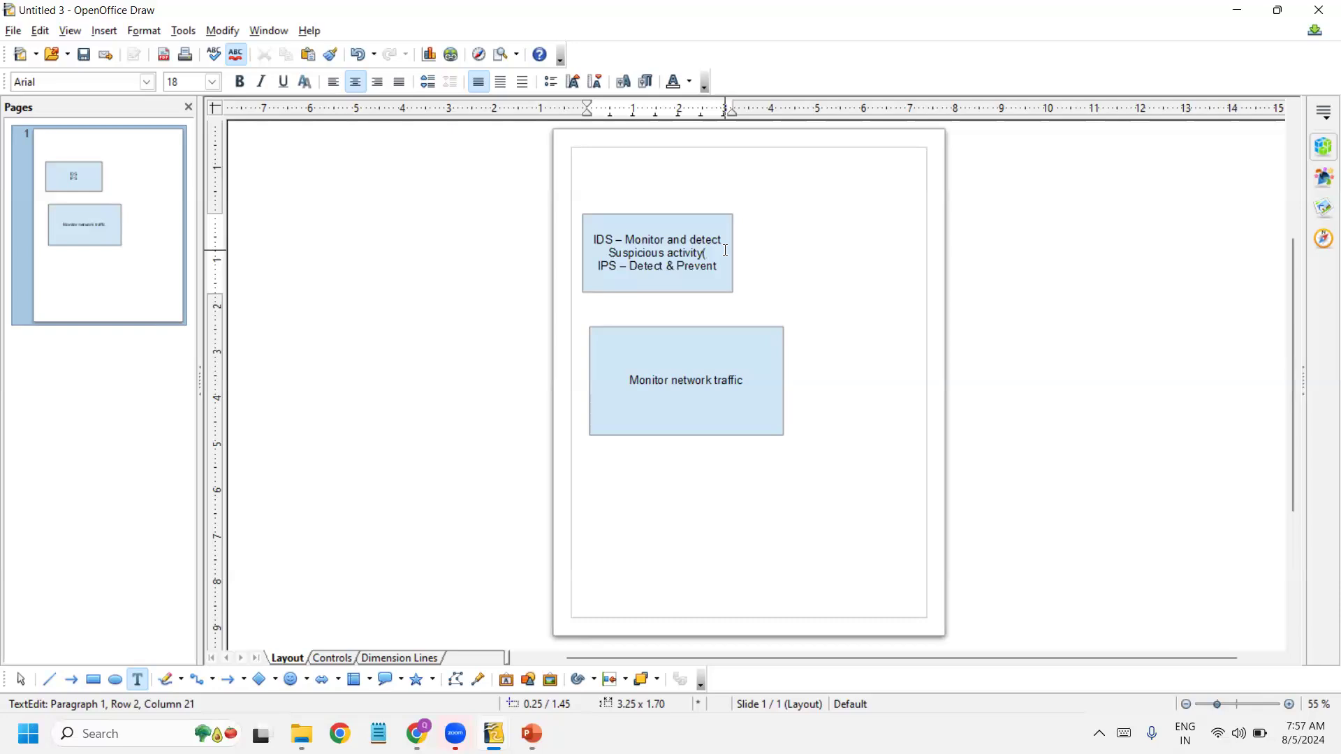
{"action": "type", "text": "Early w"}
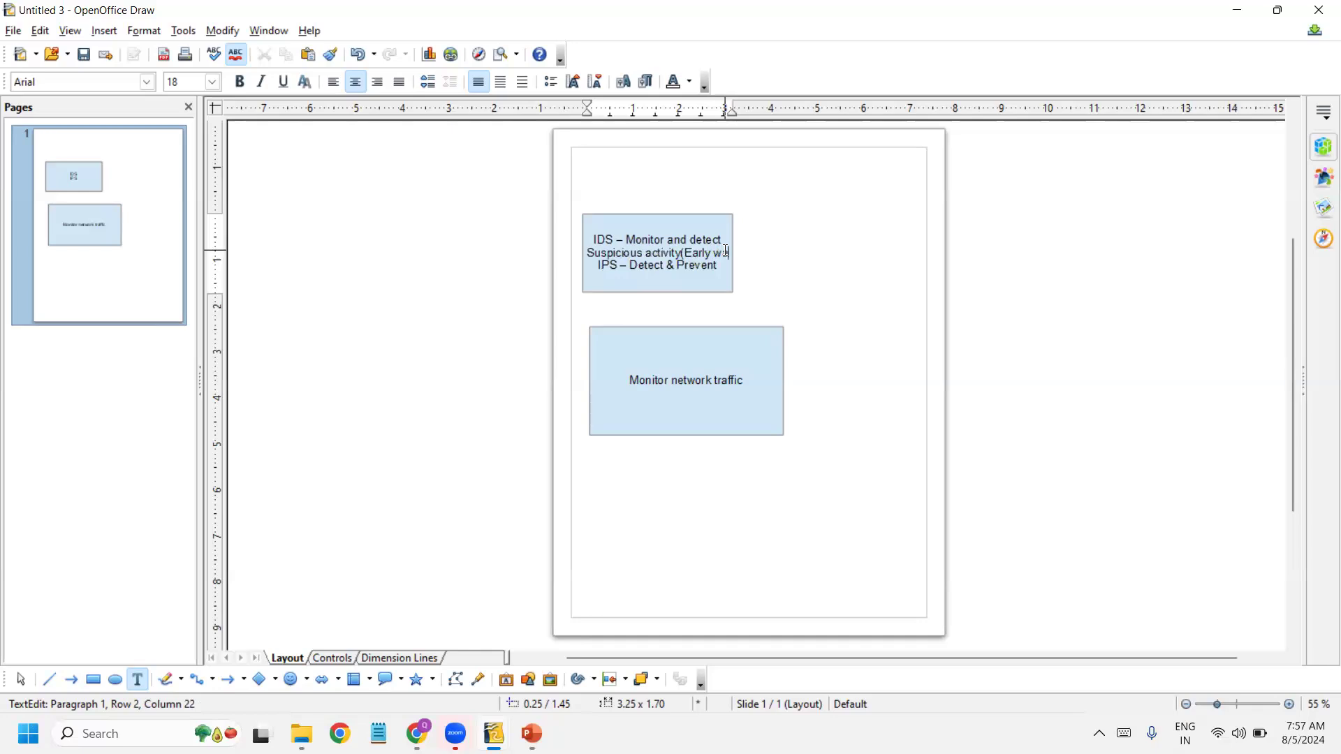
{"action": "type", "text": "arning sys & visibility)"}
Step: Append "(Automatic protection" to the IPS line, correcting the misspelled word
{"action": "left_click", "coordinate": [728, 268]}
{"action": "type", "text": "(Autonmatic protection"}
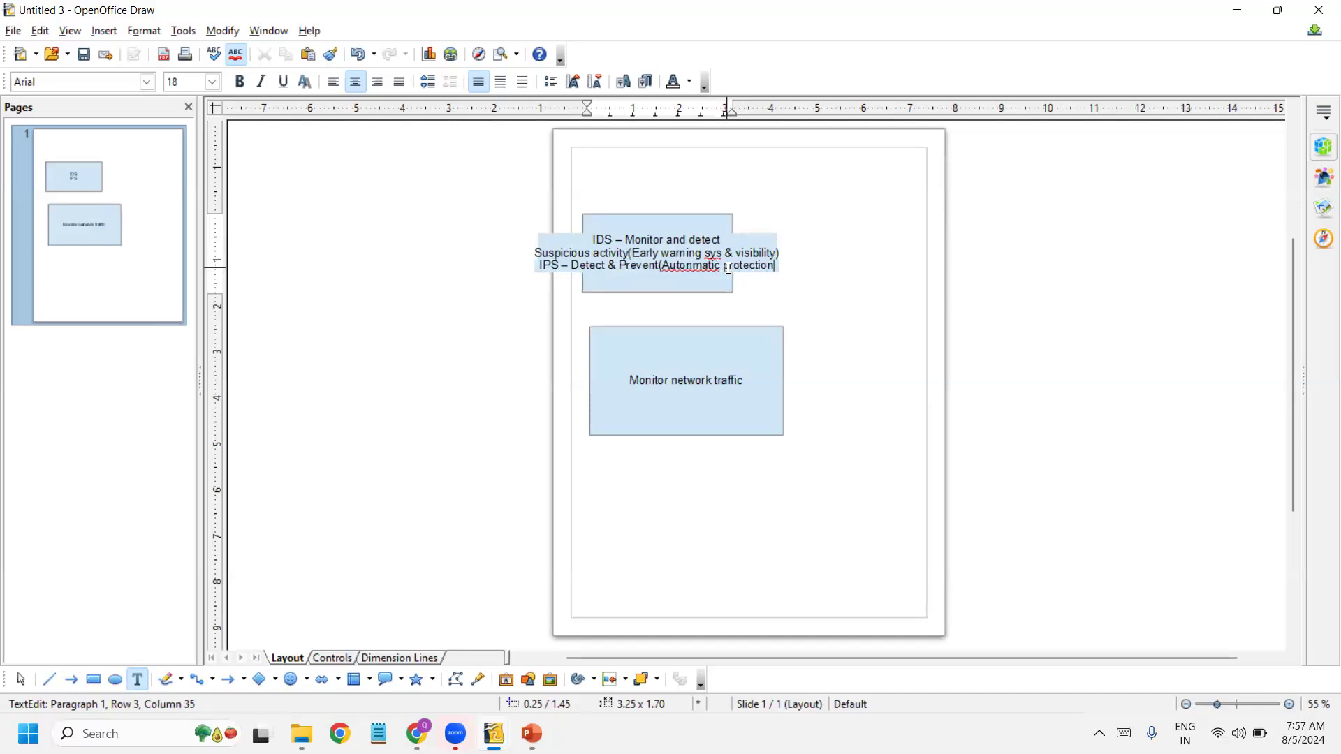
{"action": "key", "text": "BackSpace"}
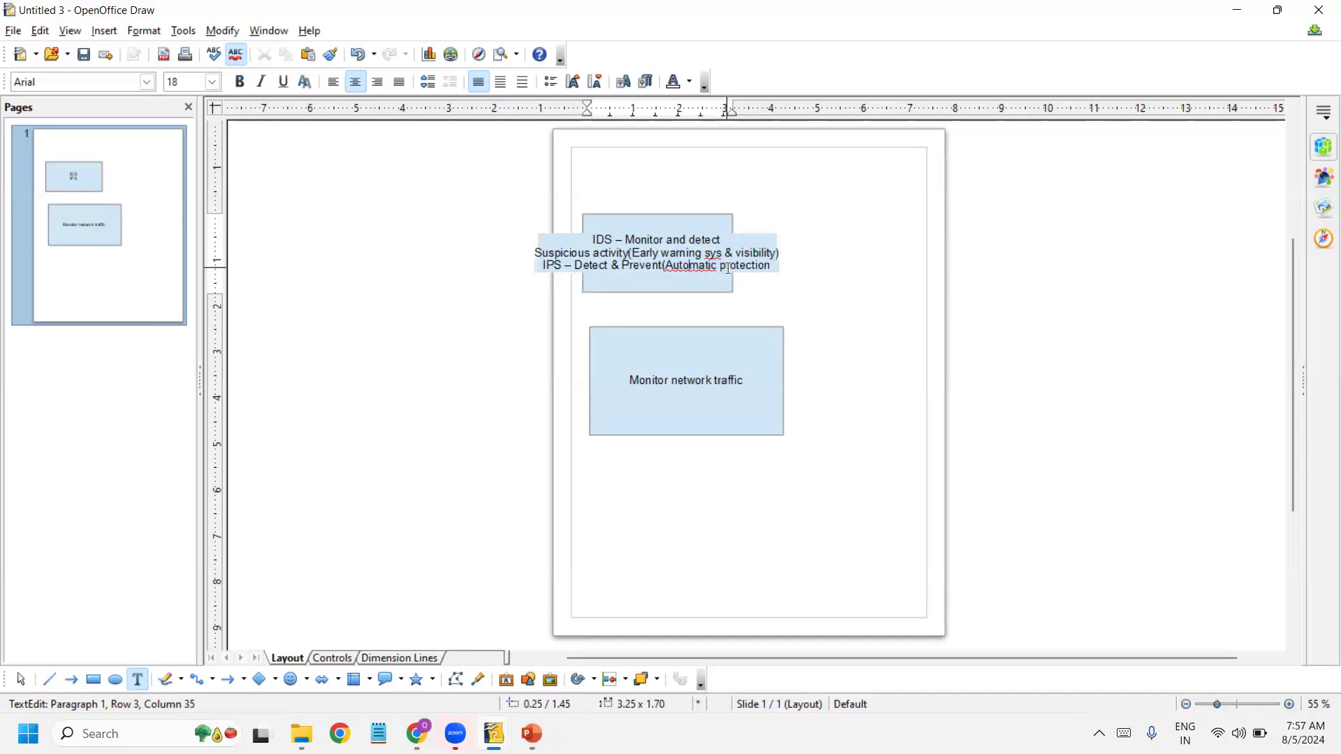
Step: Complete the bracketed note on the IPS line with "& proactive security)"
{"action": "left_click", "coordinate": [773, 265]}
{"action": "type", "text": "& pr"}
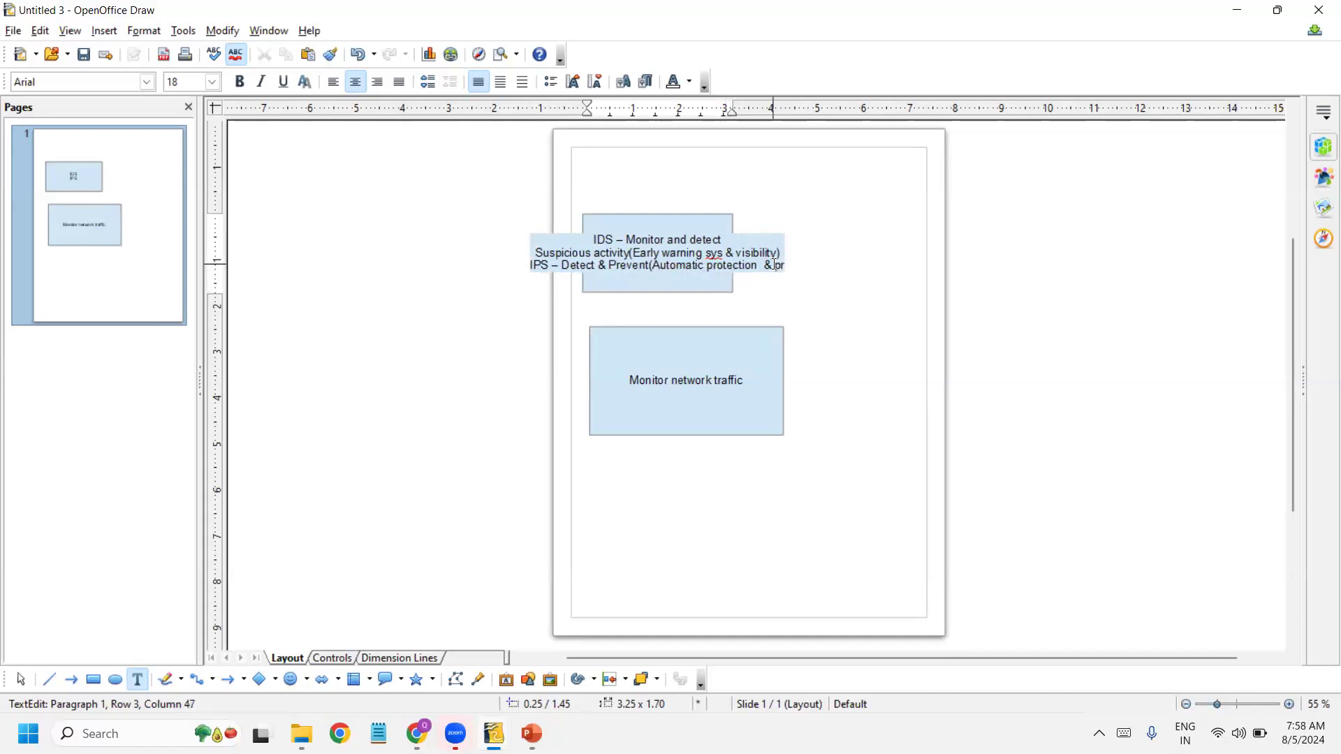
{"action": "type", "text": "oact"}
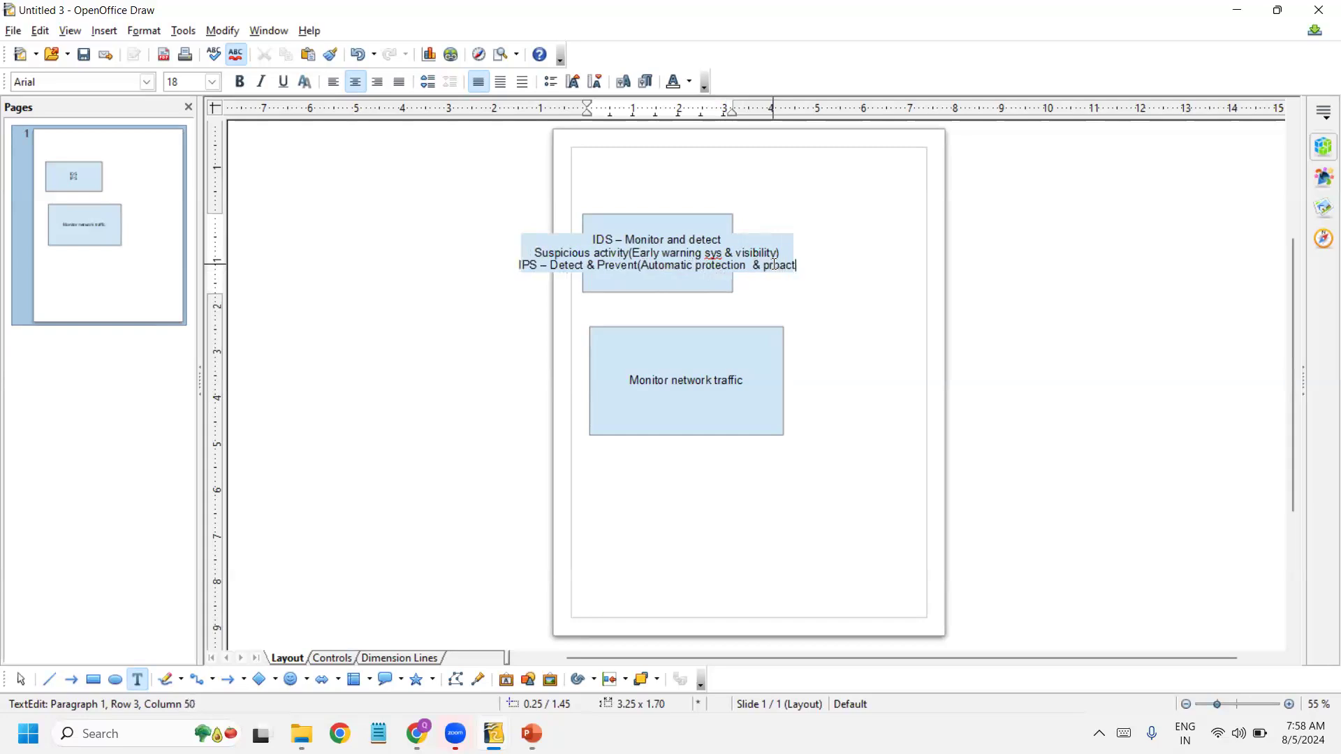
{"action": "type", "text": "ive security)"}
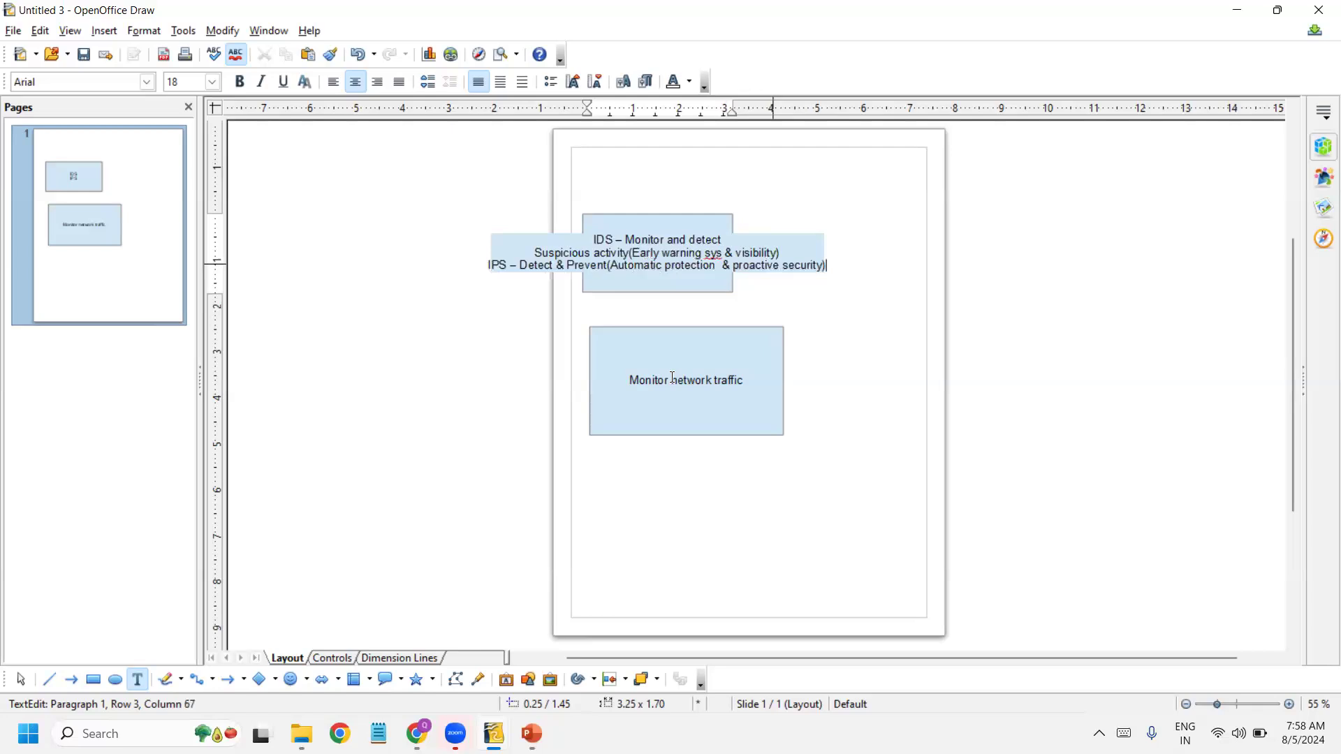
Step: Leave text editing and switch back to the PowerPoint slide show on Intrusion Detection and Prevention
{"action": "left_click", "coordinate": [672, 380]}
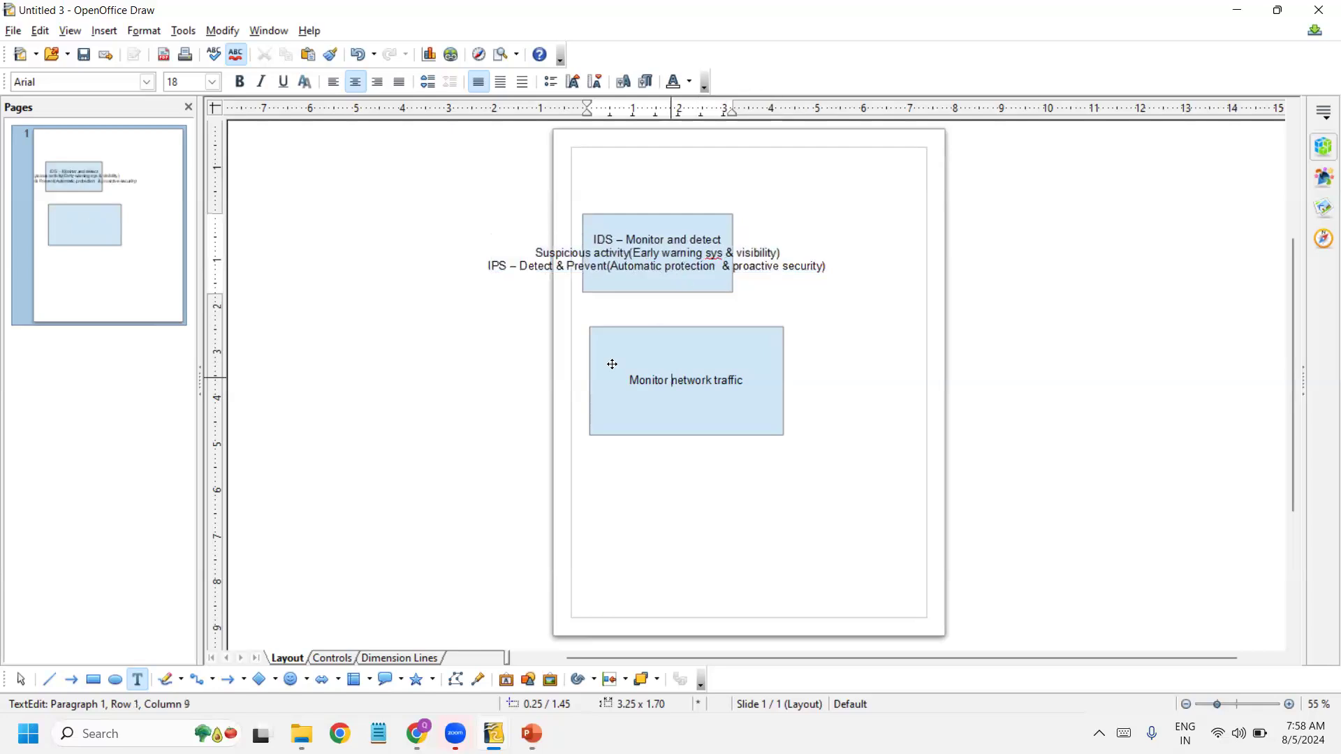
{"action": "left_click", "coordinate": [631, 254]}
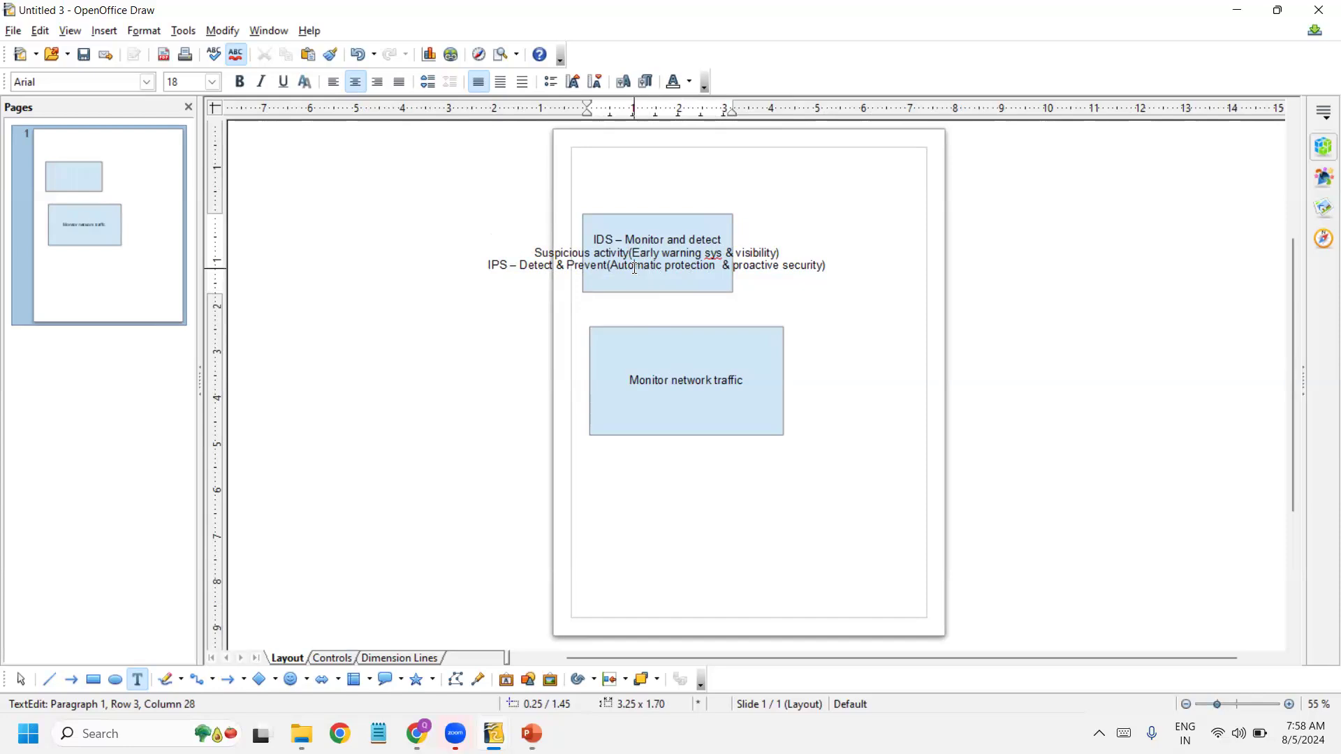
{"action": "left_click", "coordinate": [611, 307]}
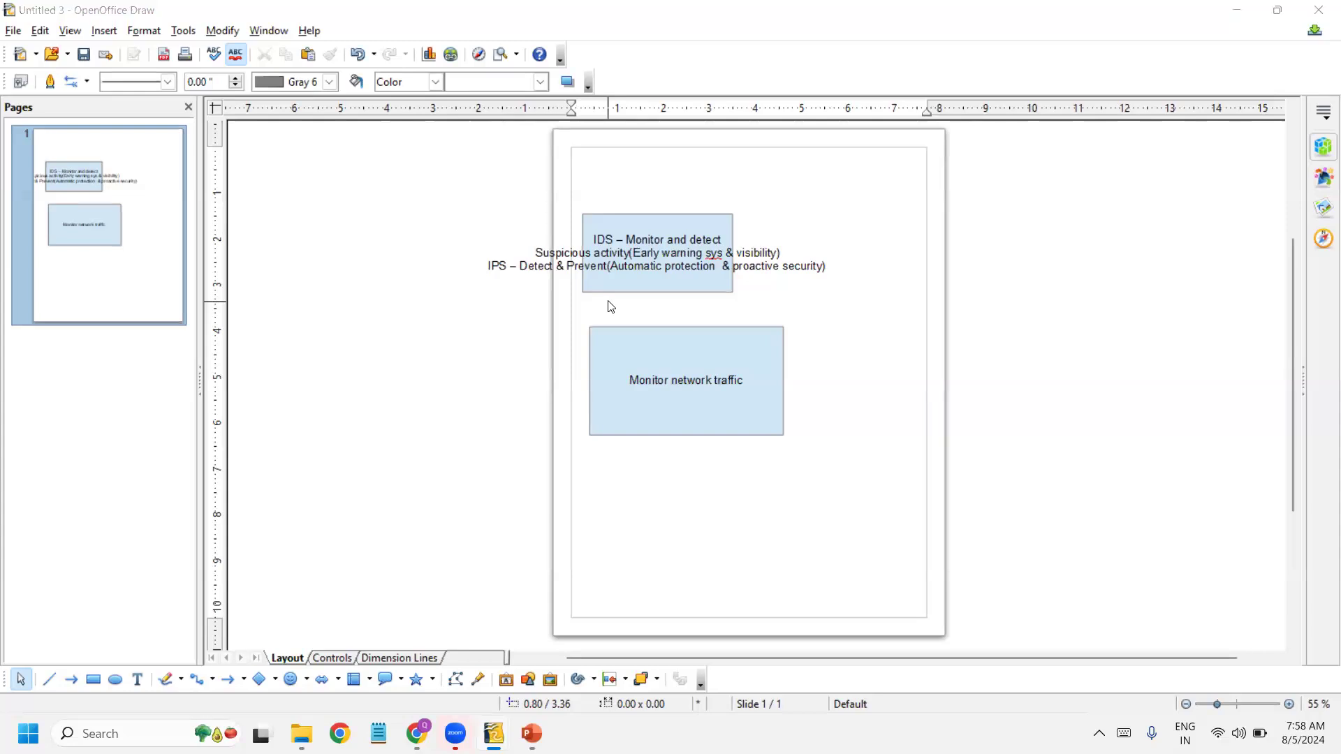
{"action": "key", "text": "alt+Tab"}
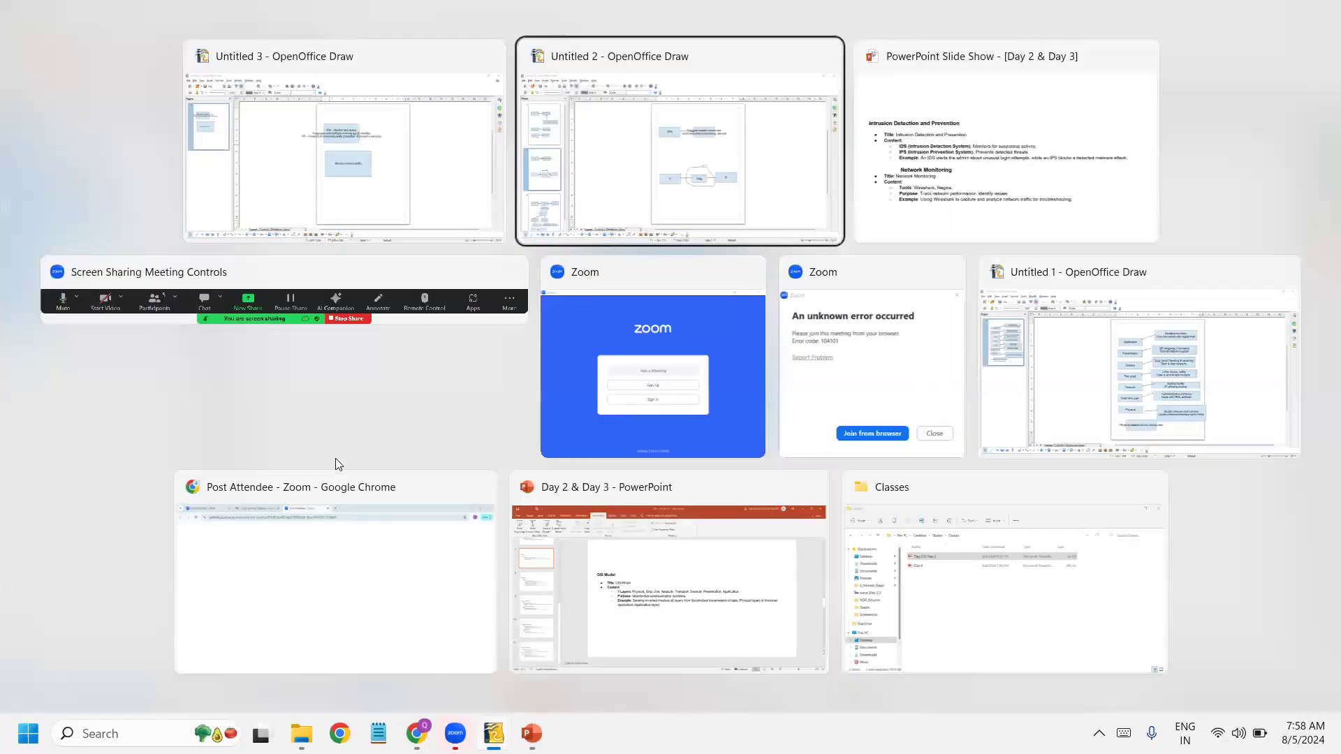
{"action": "key", "text": "alt+Tab"}
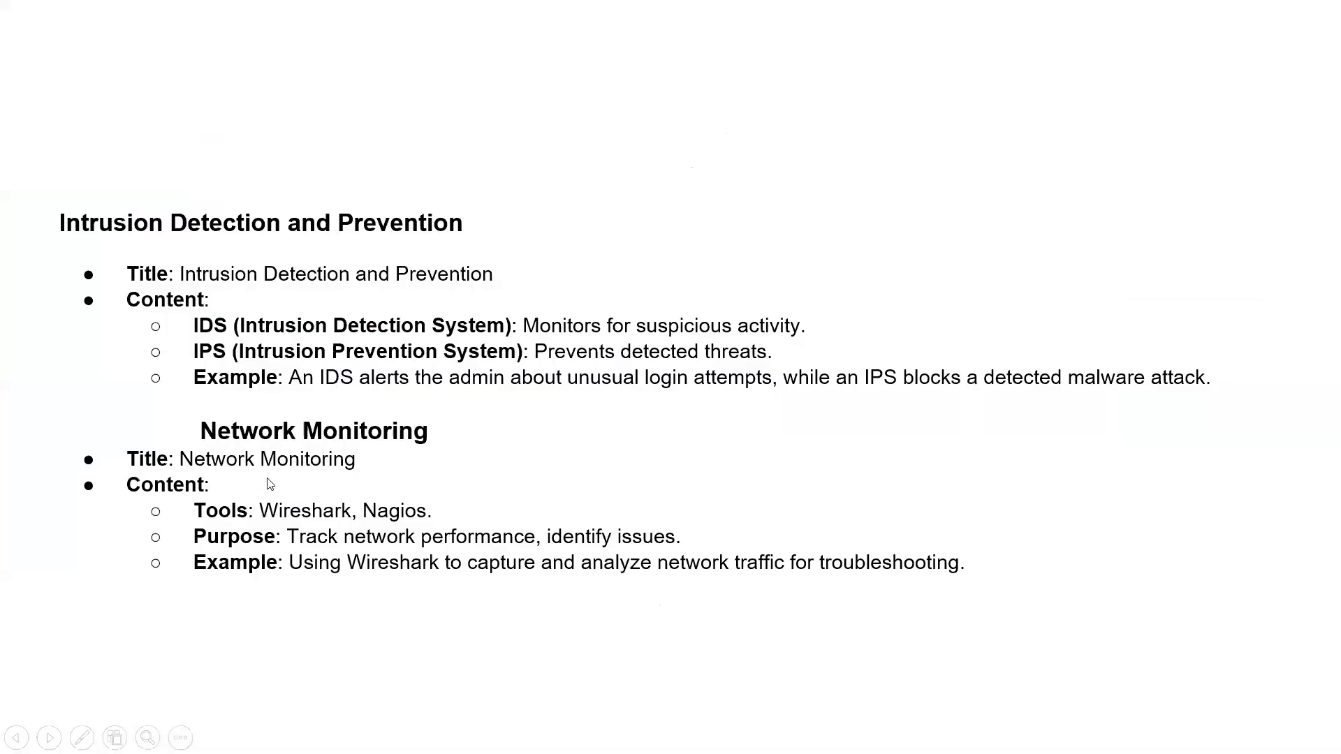